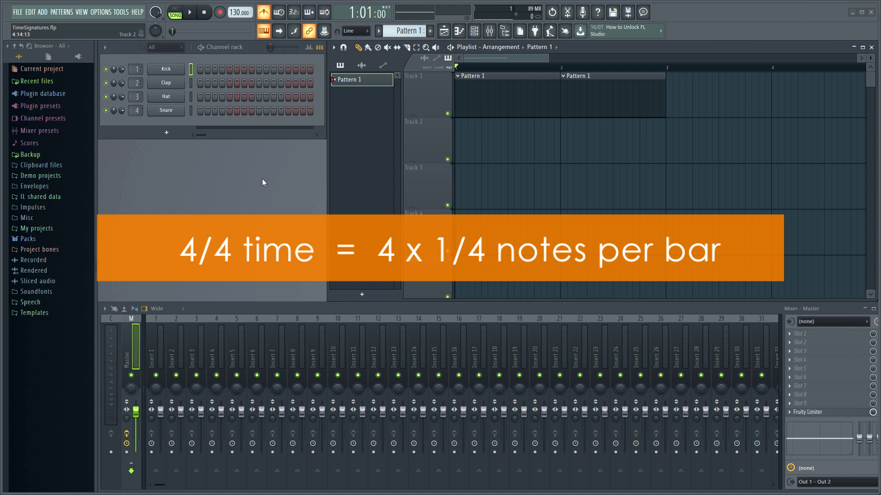
- Play the 4/4 pattern, then switch project time settings to time division and back to time signature
key("space")
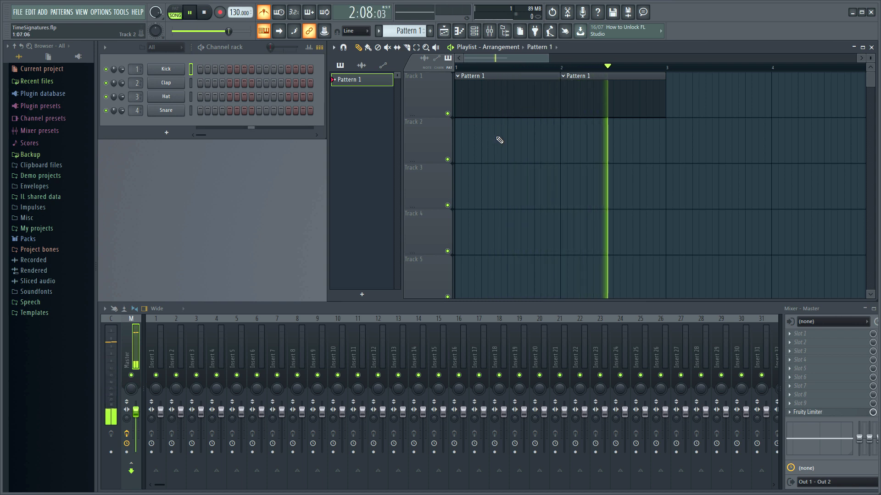
key("space")
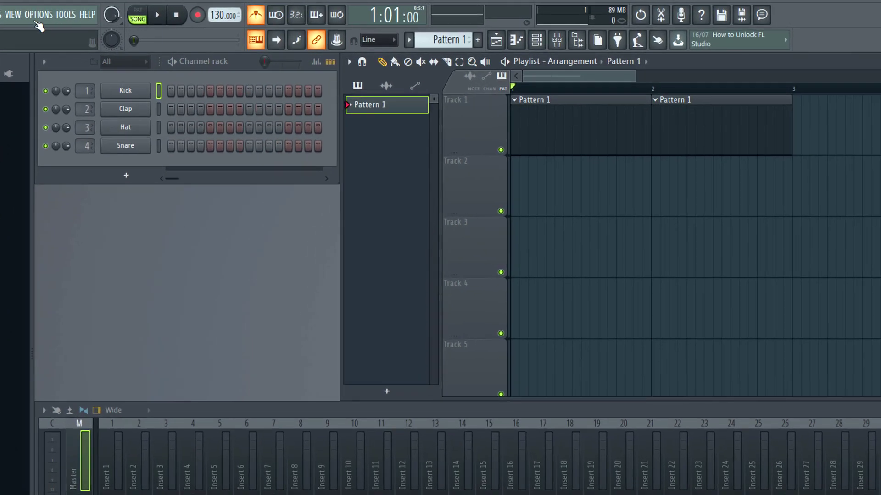
left_click(97, 13)
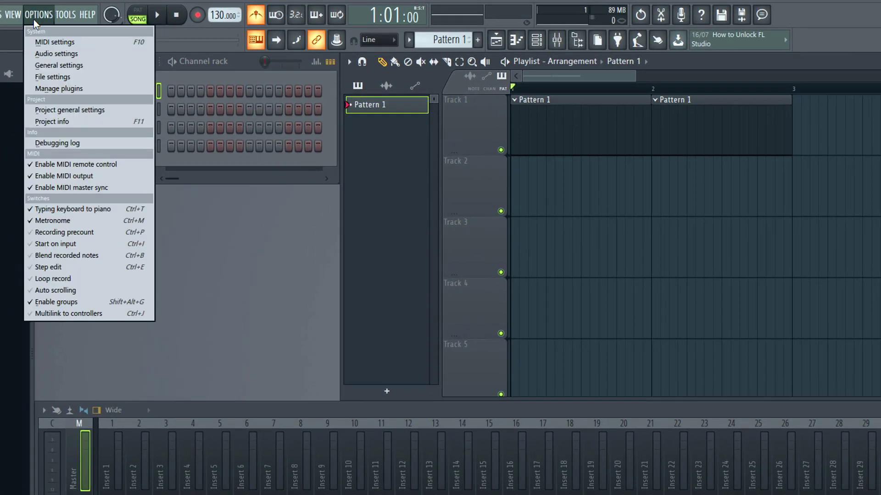
left_click(84, 111)
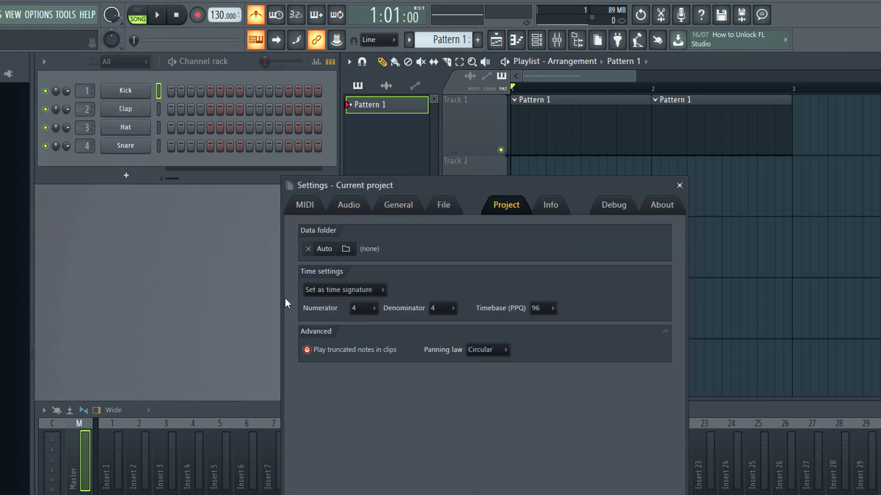
left_click(373, 292)
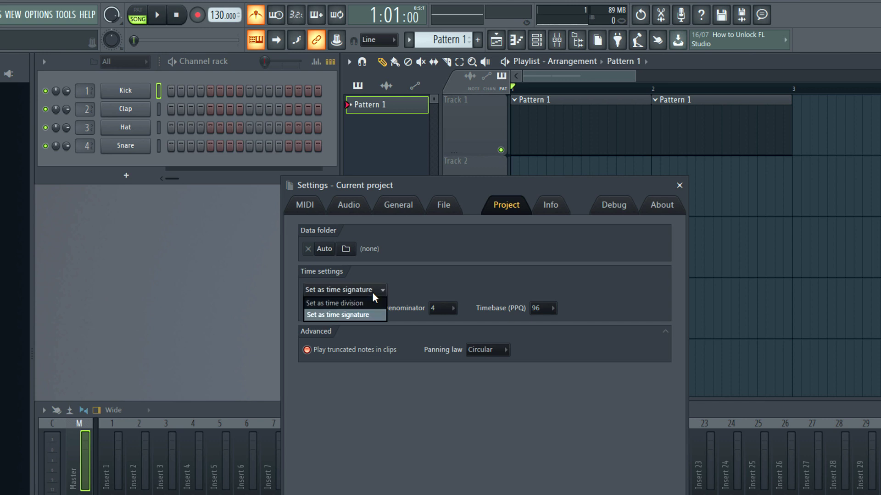
left_click(373, 304)
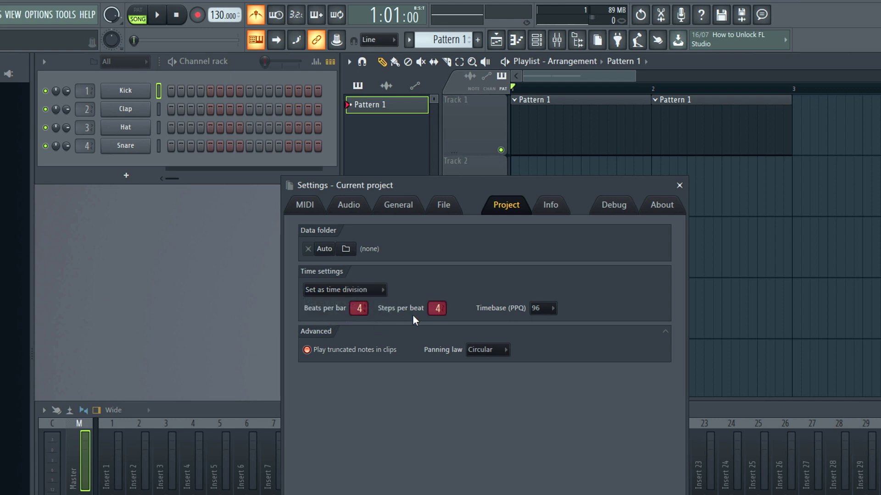
left_click(368, 288)
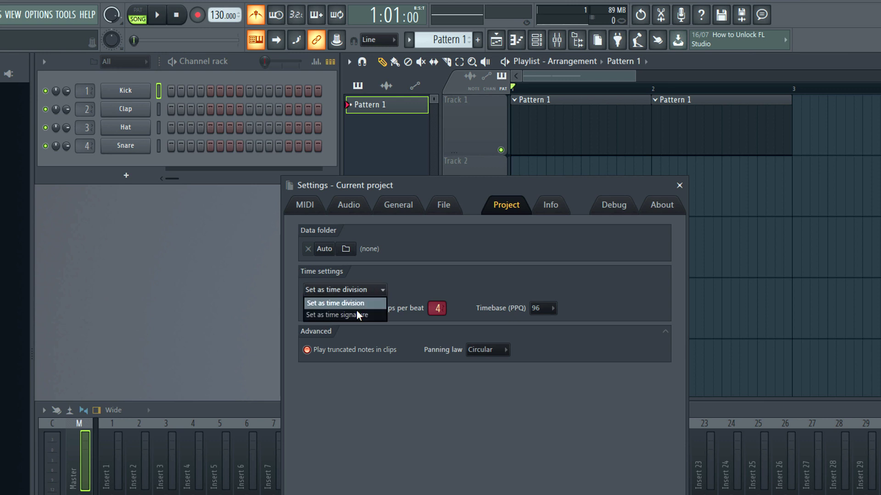
left_click(353, 318)
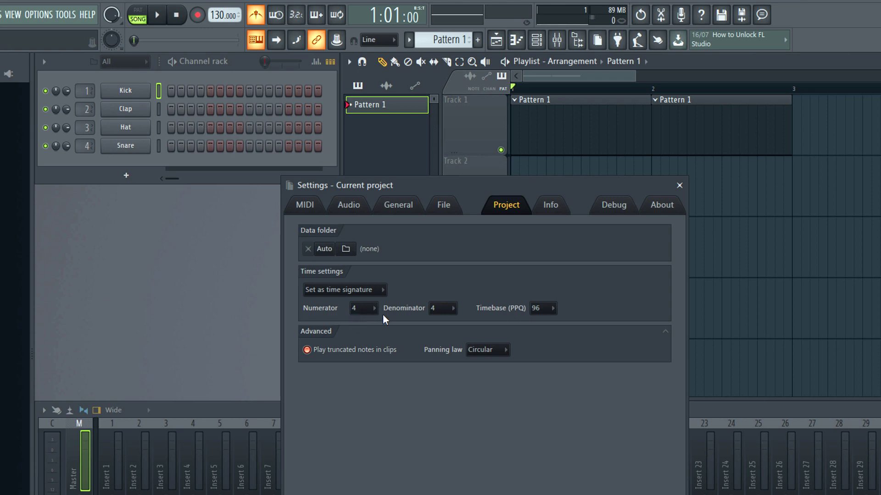
- Set the project time signature numerator to 3 and close the project settings
left_click(373, 309)
left_click(354, 349)
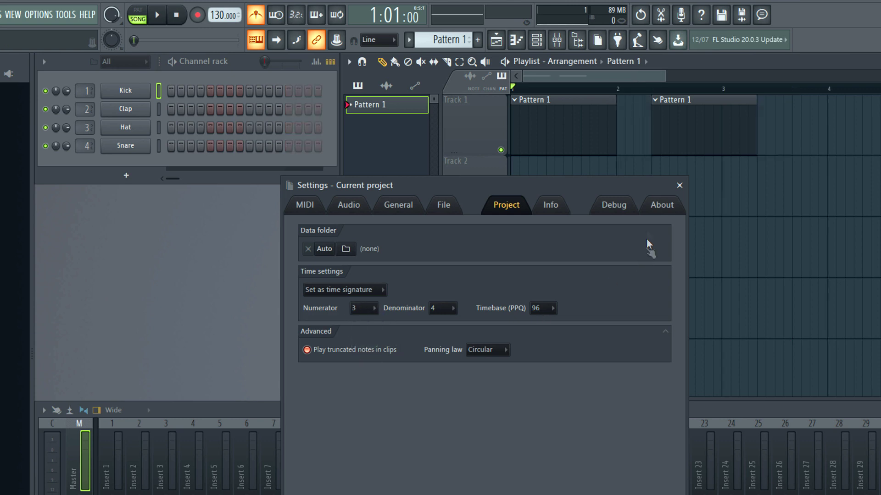
left_click(679, 185)
- Shift the second Pattern 1 clip left, play the song in 3/4, then move the clip back past bar 2
left_click_drag(682, 124, 646, 124)
key("space")
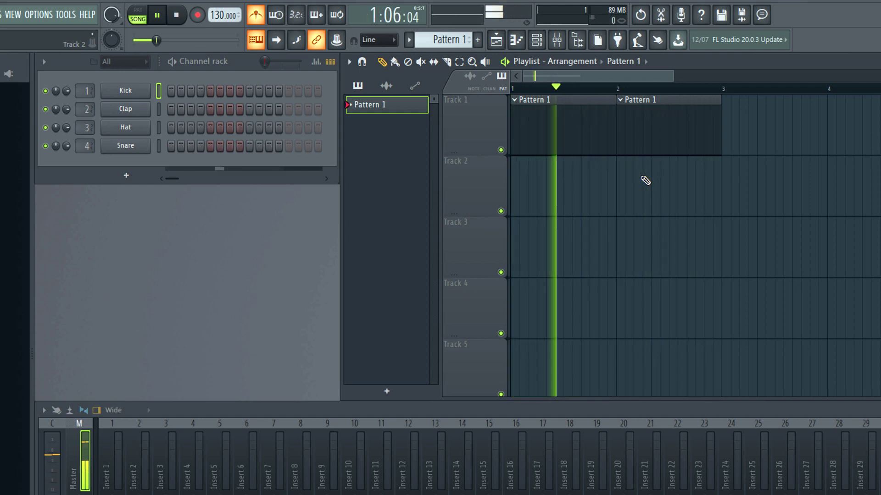
key("space")
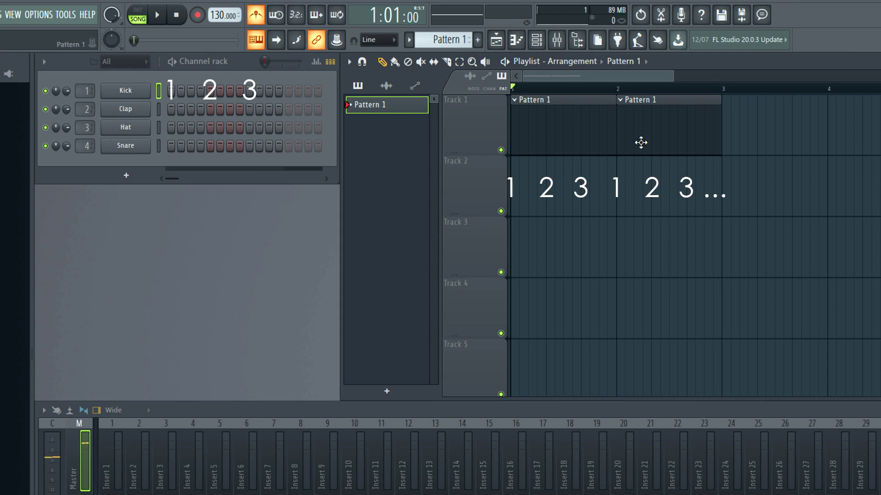
left_click_drag(641, 141, 674, 143)
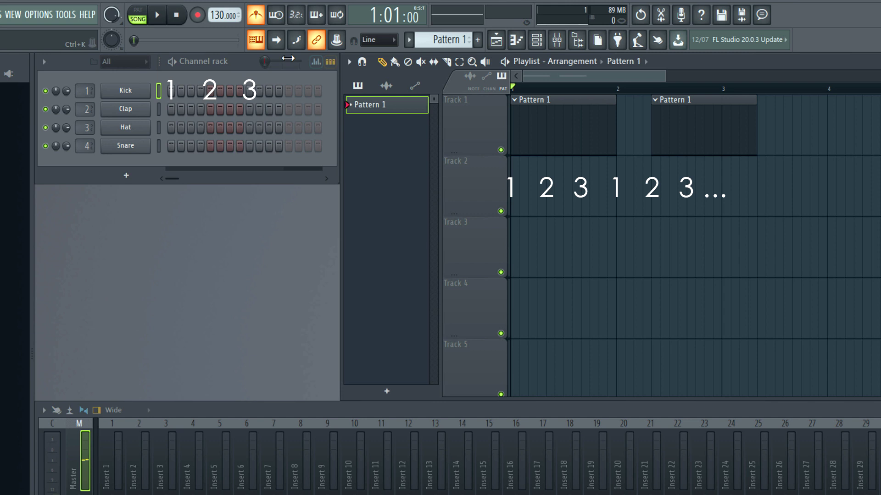
- Set the project numerator back to 4 in Project general settings and play the pattern
left_click(47, 15)
left_click(68, 110)
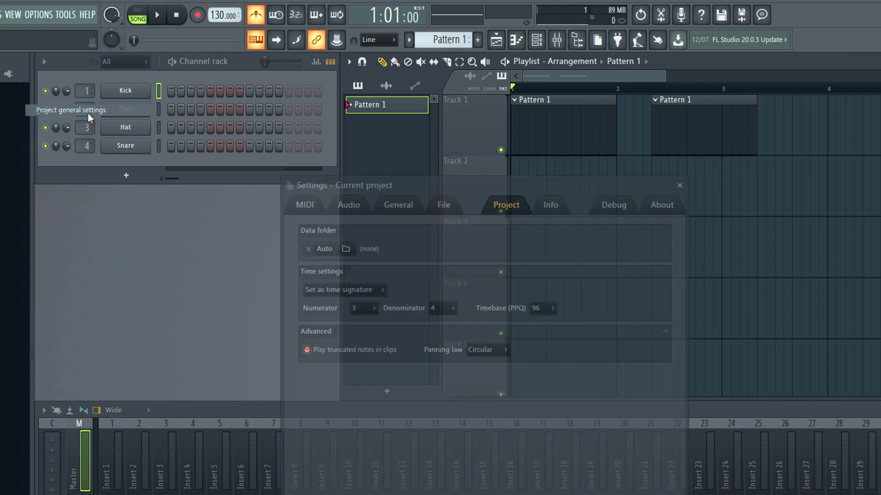
left_click(363, 308)
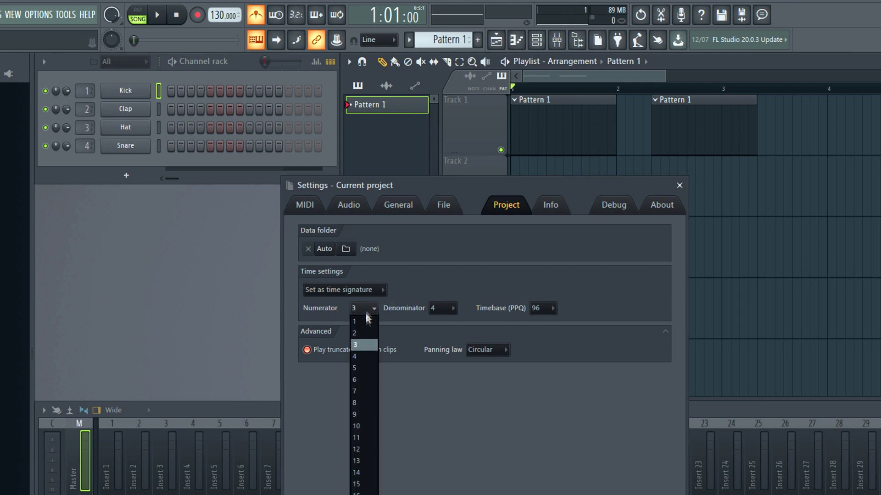
left_click(361, 353)
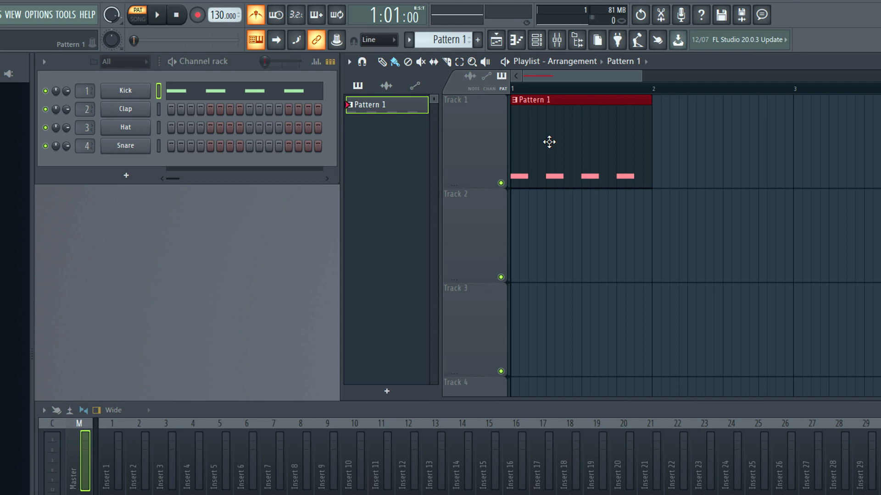
key("space")
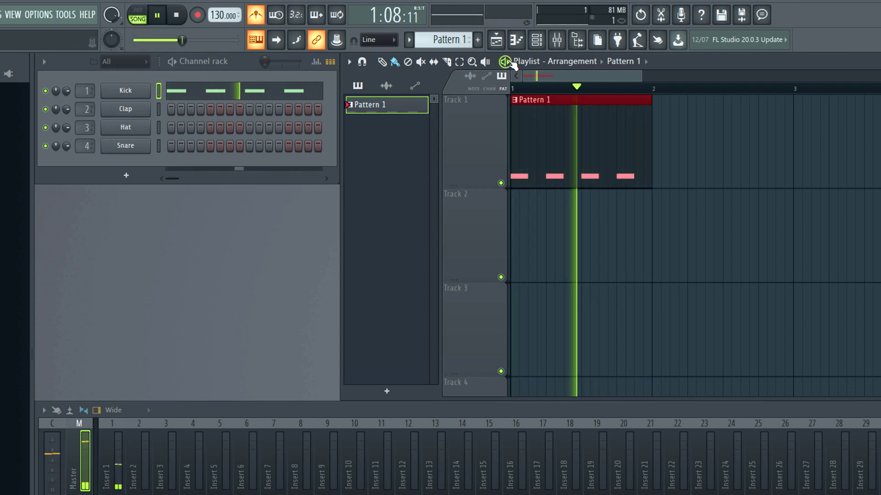
key("space")
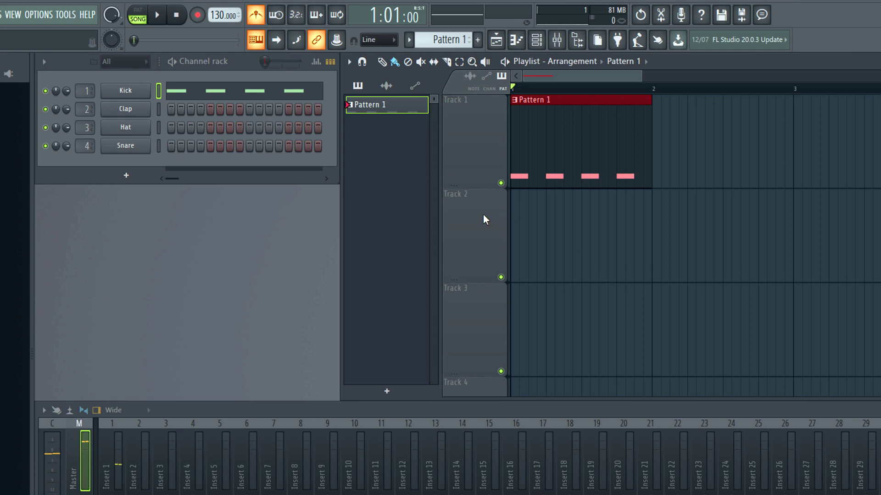
- Create Pattern 2 and place three C5 kick notes on beats 1, 2 and 3 in the Kick piano roll
left_click(394, 396)
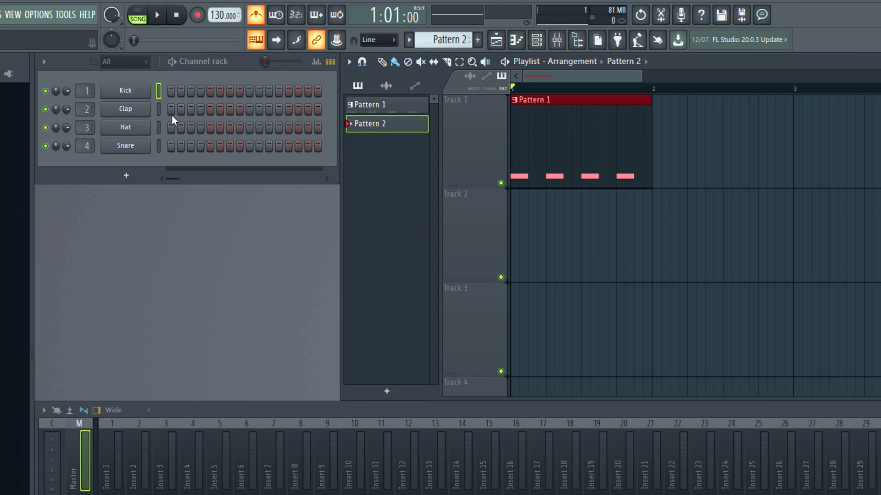
right_click(127, 93)
left_click(162, 95)
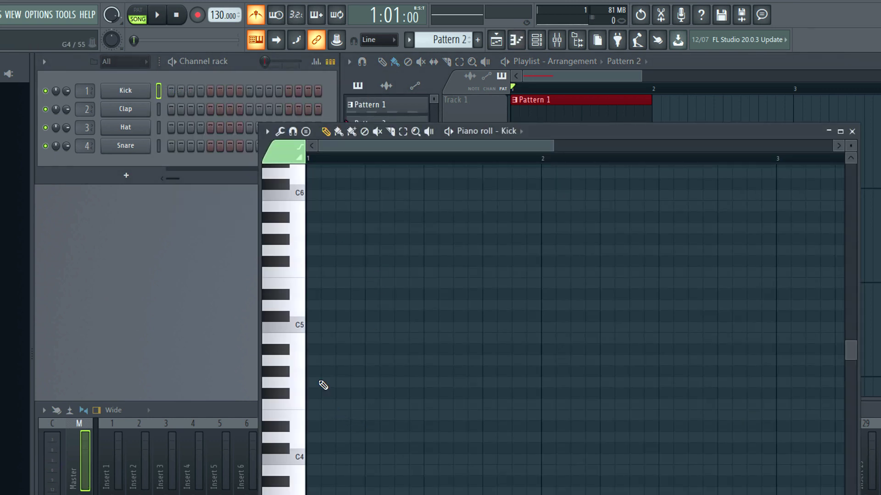
left_click(308, 326)
left_click(369, 327)
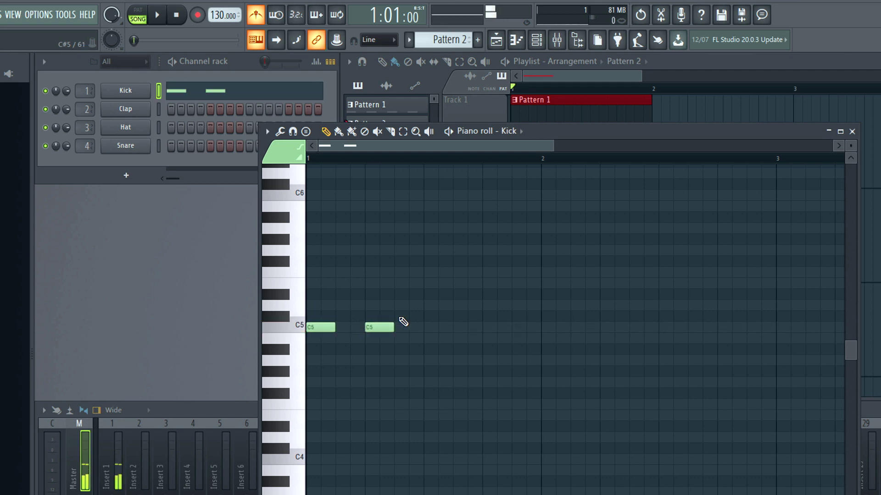
left_click(427, 327)
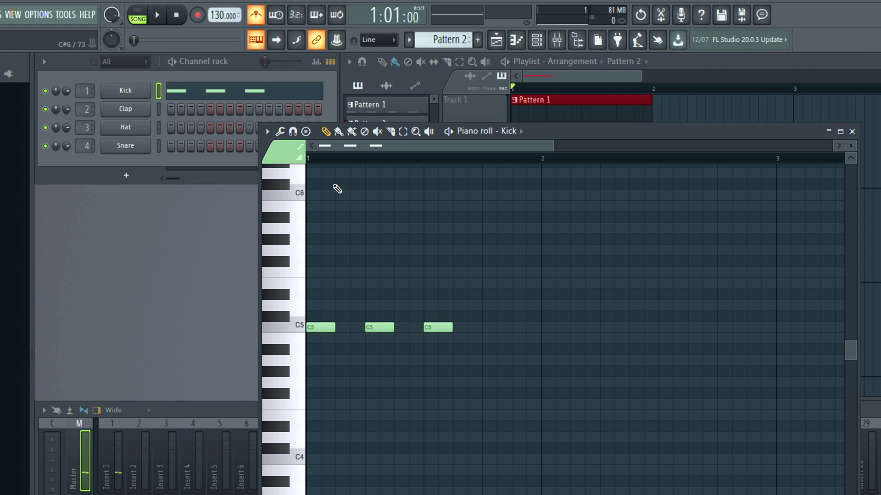
left_click(266, 131)
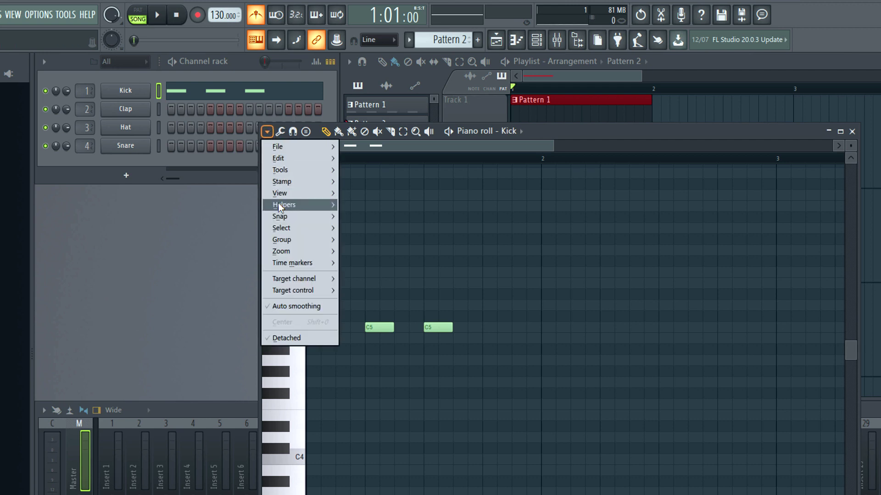
- Add a 3/4 time signature change marker in Pattern 2's piano roll and reposition it
mouse_move(290, 269)
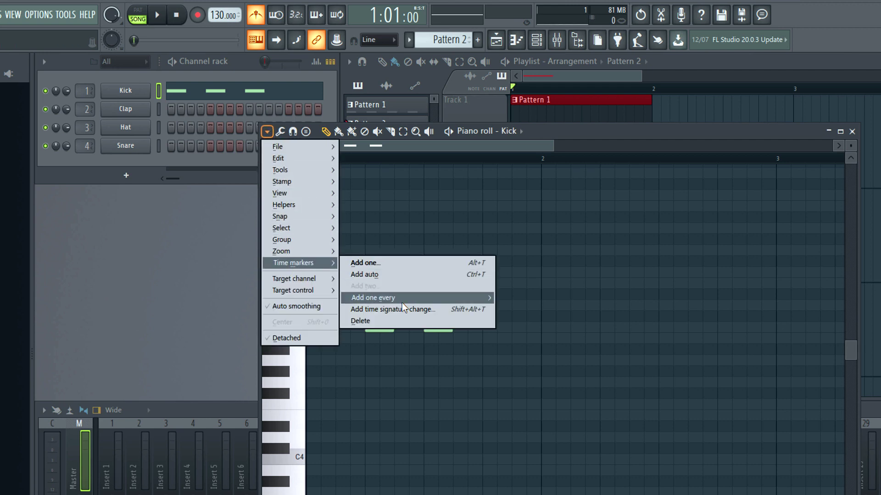
left_click(469, 311)
left_click(516, 305)
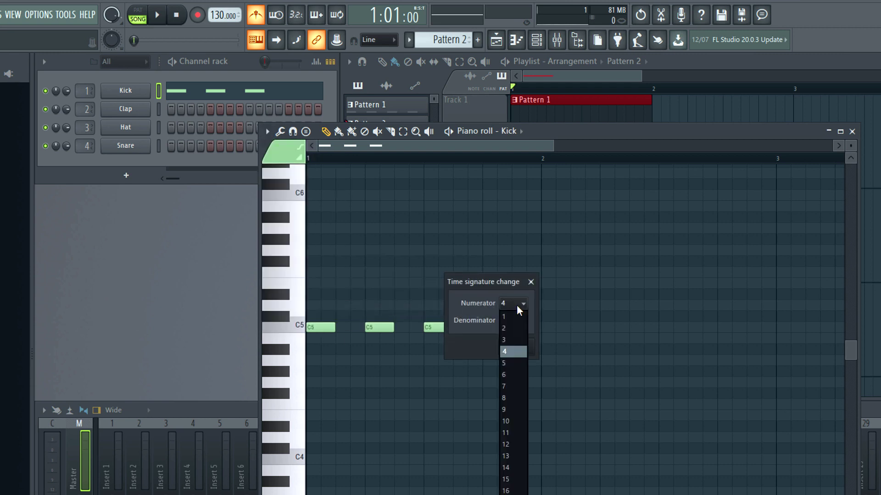
left_click(513, 336)
left_click(516, 347)
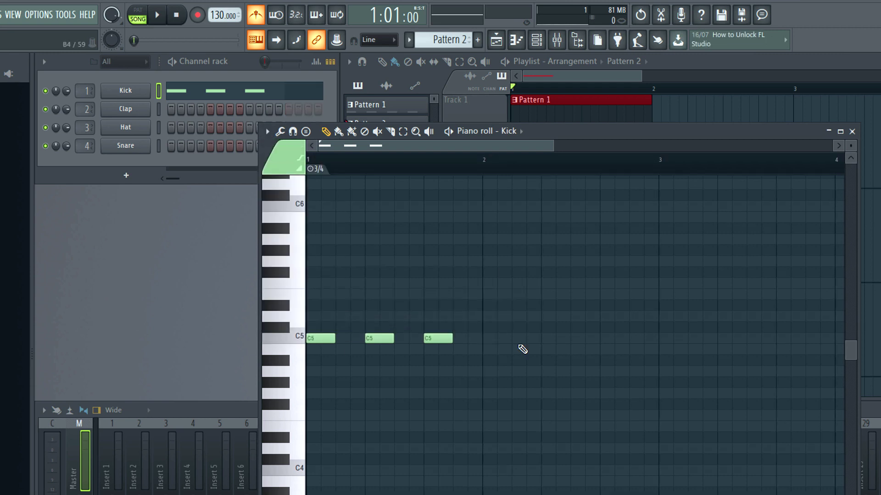
mouse_move(310, 169)
left_mouse_down()
mouse_move(403, 170)
mouse_move(327, 170)
mouse_move(308, 183)
left_mouse_up()
left_click(852, 131)
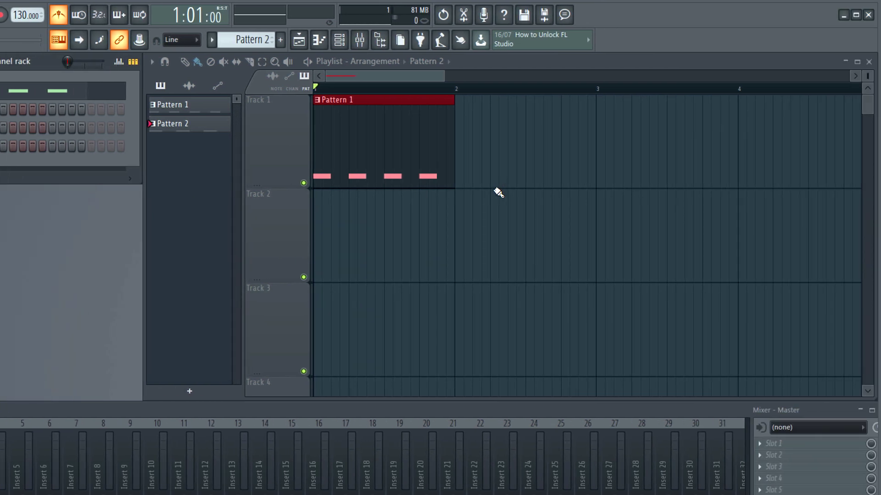
left_click(606, 215)
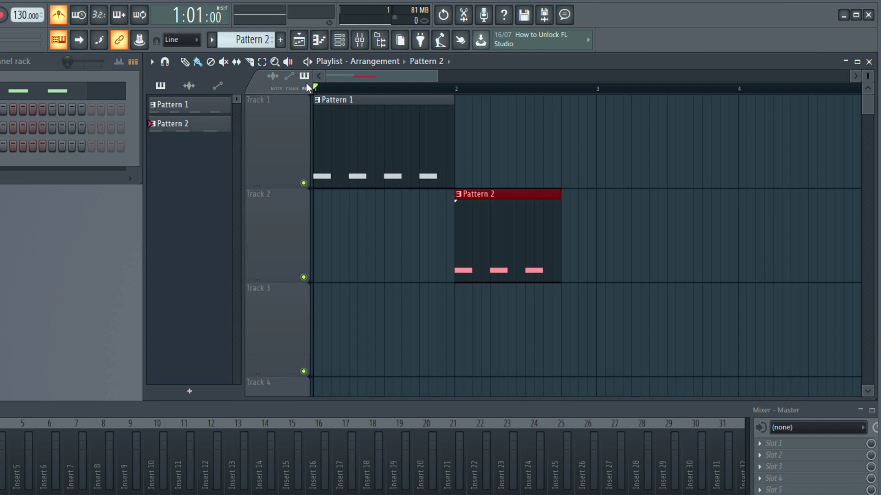
left_click(152, 62)
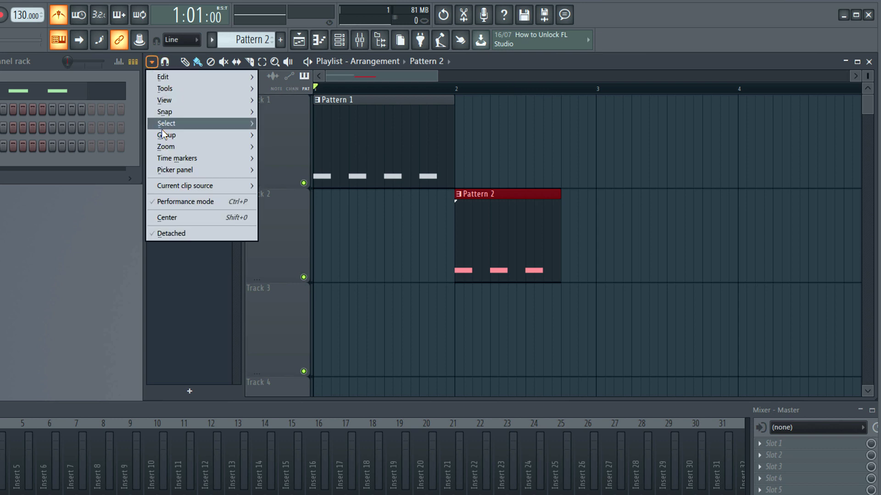
mouse_move(173, 161)
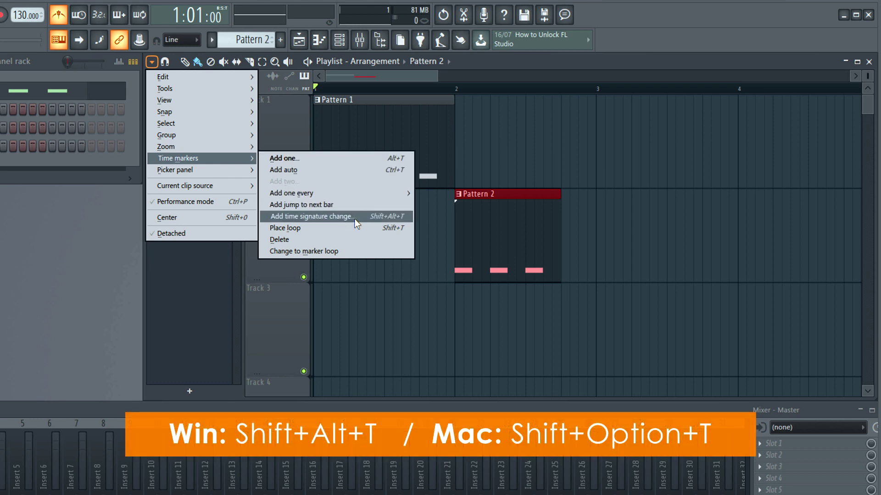
left_click(497, 201)
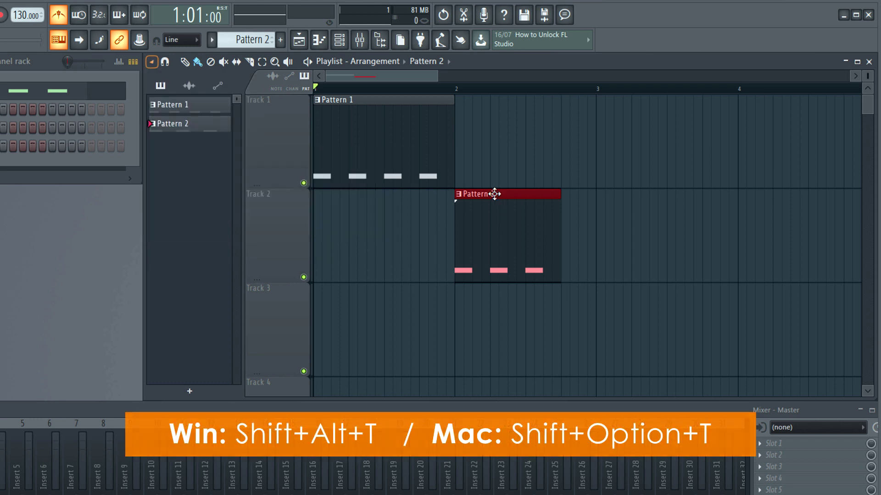
- Apply Pattern 2's 3/4 time signature to the playlist at bar 2 and play the song
left_click(459, 195)
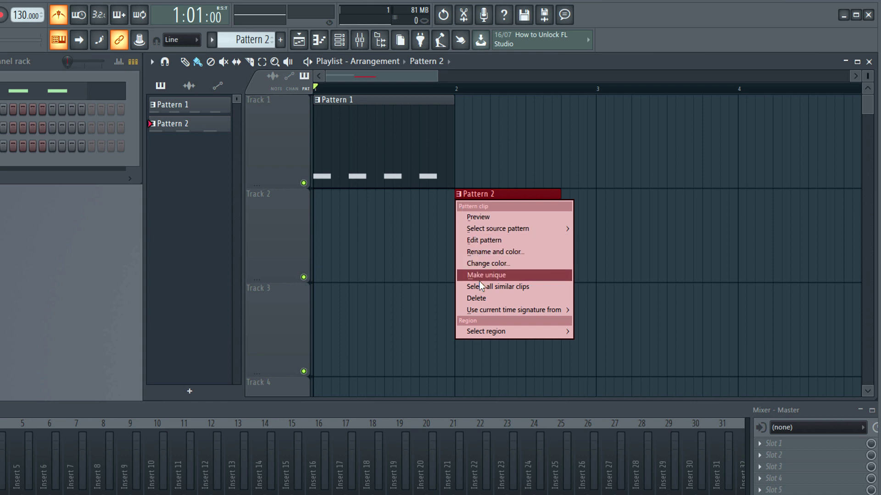
mouse_move(484, 310)
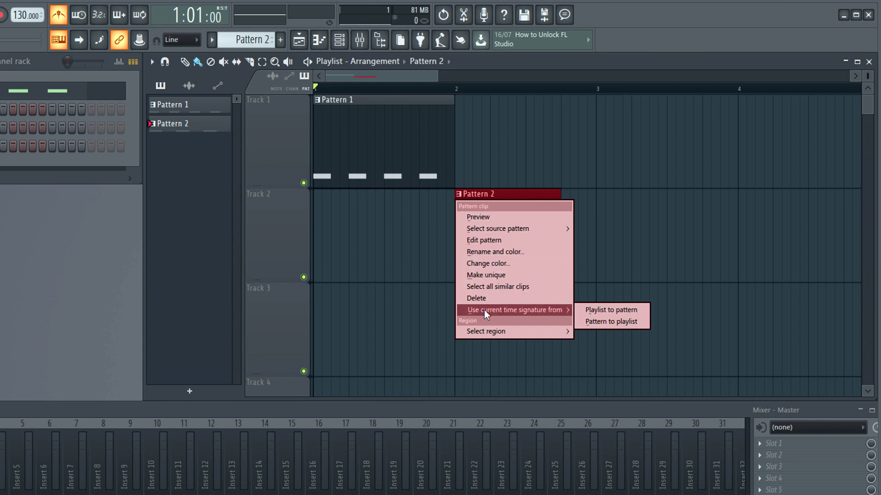
left_click(611, 324)
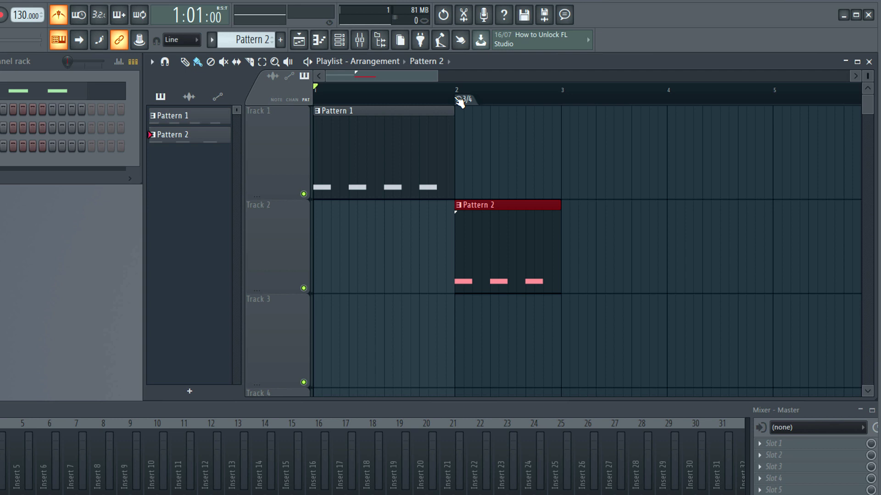
mouse_move(461, 97)
left_mouse_down()
mouse_move(577, 96)
mouse_move(457, 98)
left_mouse_up()
key("space")
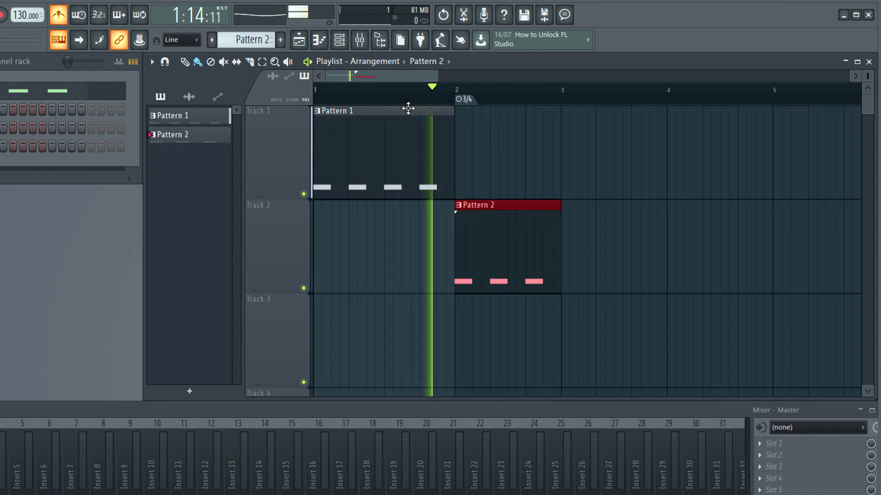
key("space")
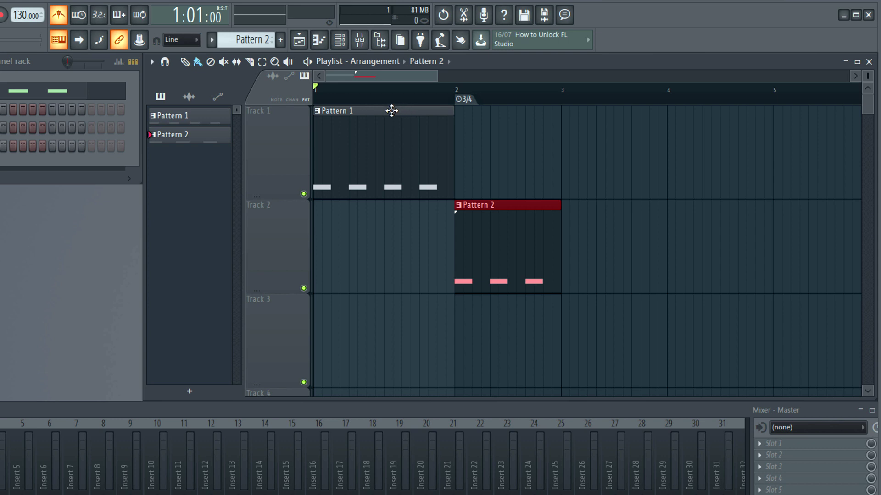
- Copy Pattern 1 to bar 3 on Track 1, apply its 4/4 signature to the playlist, and play
left_click_drag(392, 110, 640, 112)
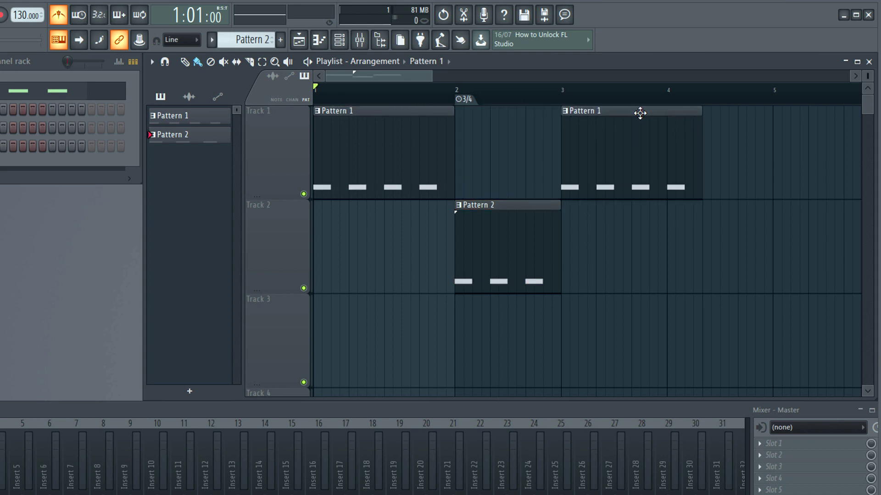
right_click(567, 113)
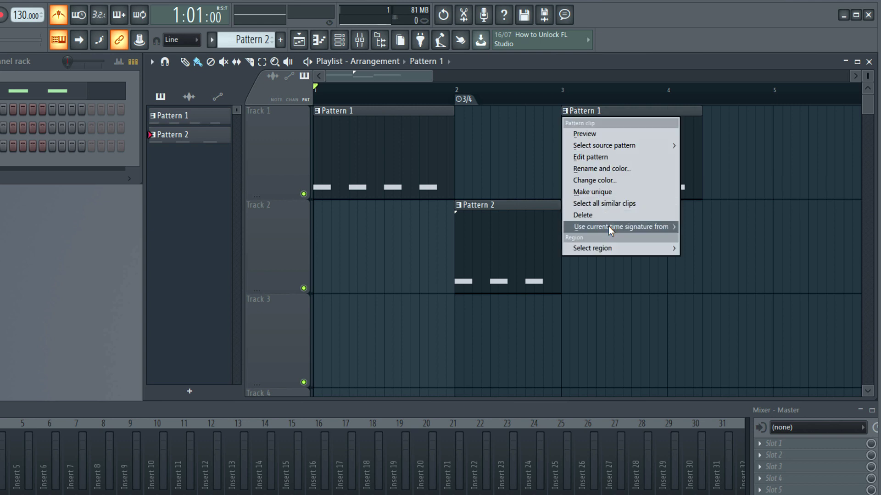
mouse_move(610, 227)
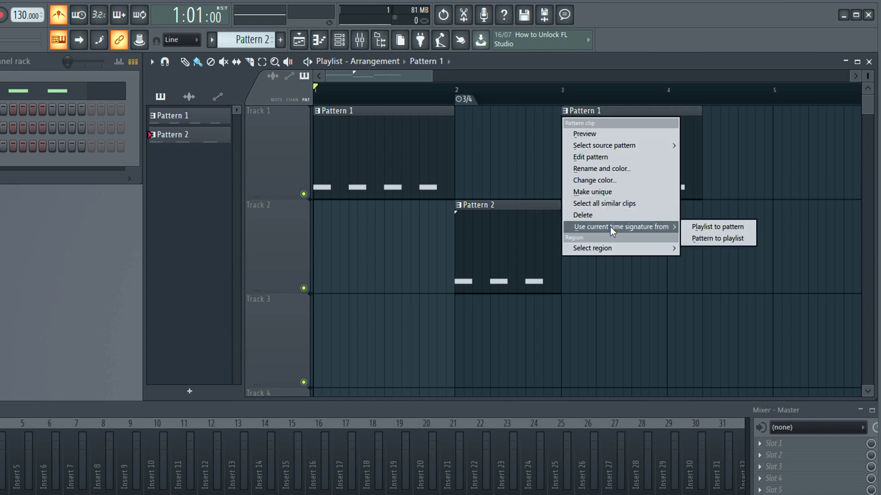
left_click(703, 239)
key("space")
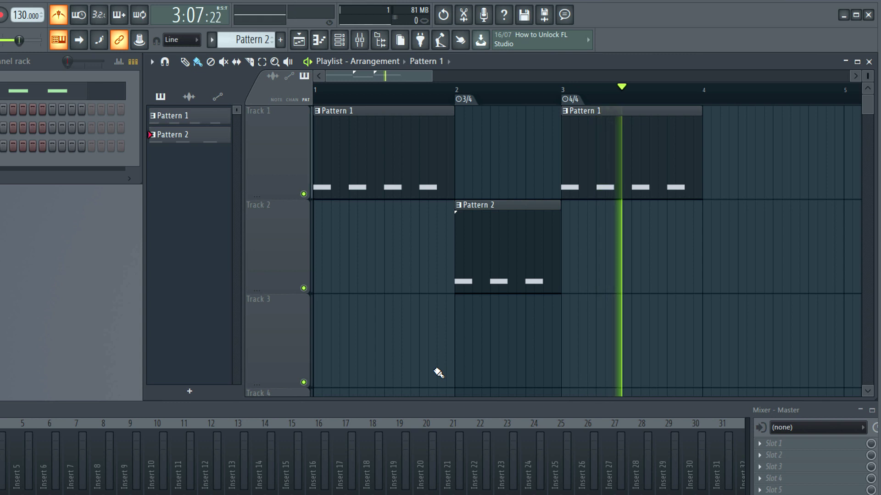
key("space")
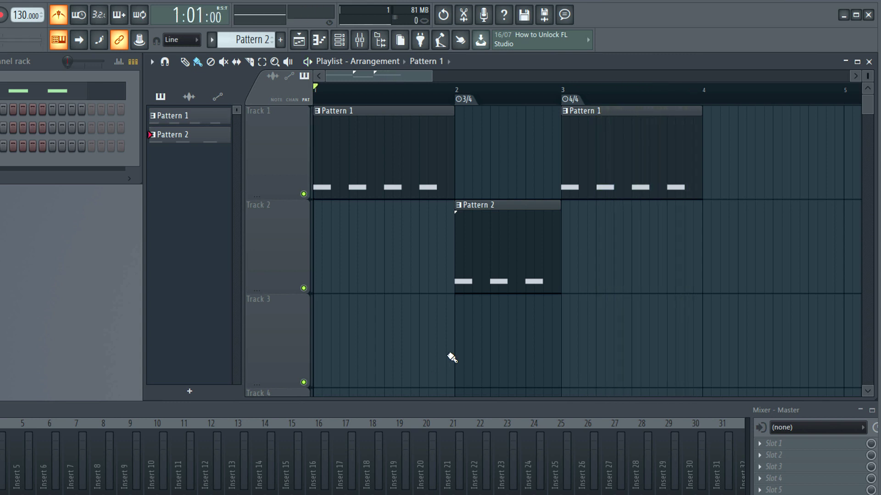
- Select a range from bar 4 and add a 5/8 time signature change there
left_click_drag(428, 78, 460, 73)
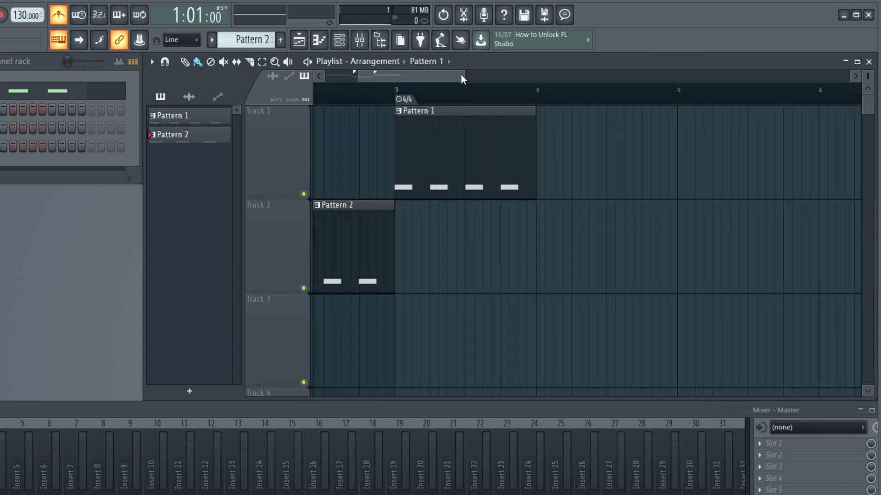
left_click_drag(539, 98, 820, 133)
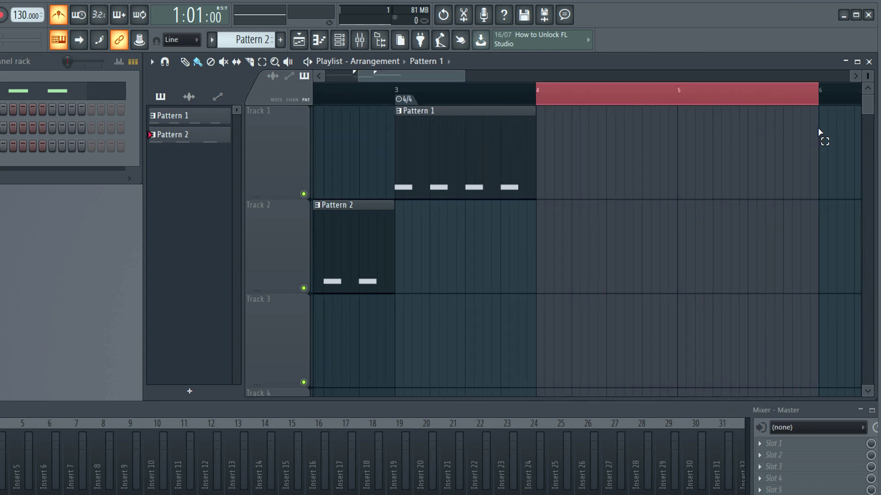
left_click(151, 61)
mouse_move(203, 158)
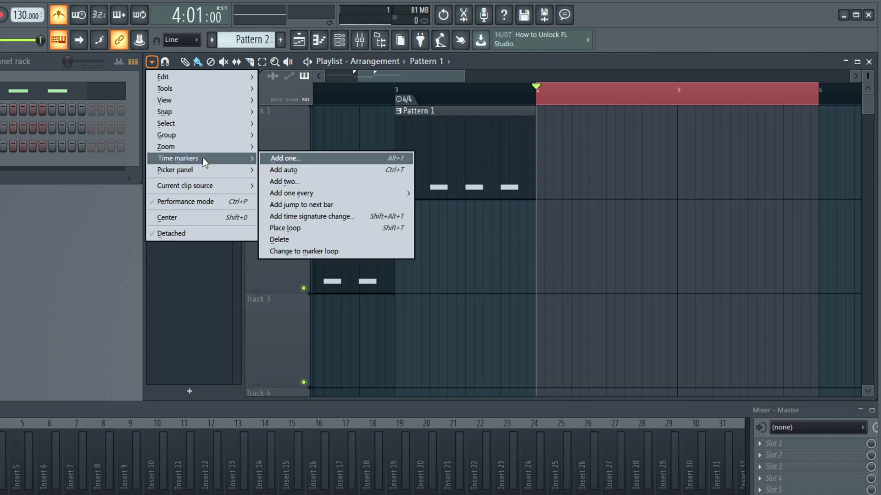
left_click(333, 222)
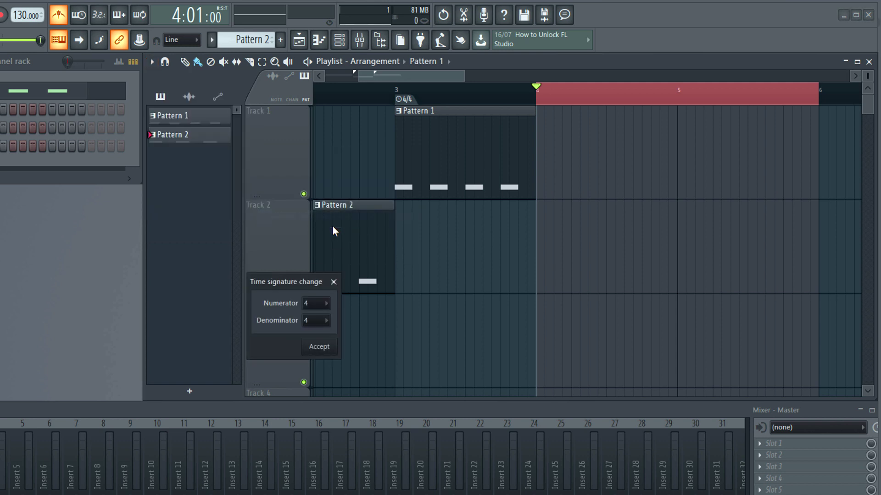
left_click(323, 307)
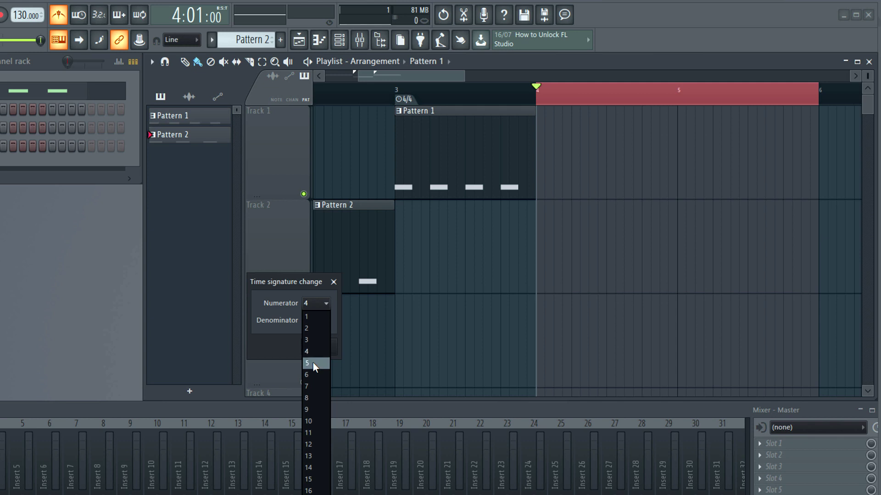
left_click(313, 363)
left_click(315, 320)
left_click(311, 357)
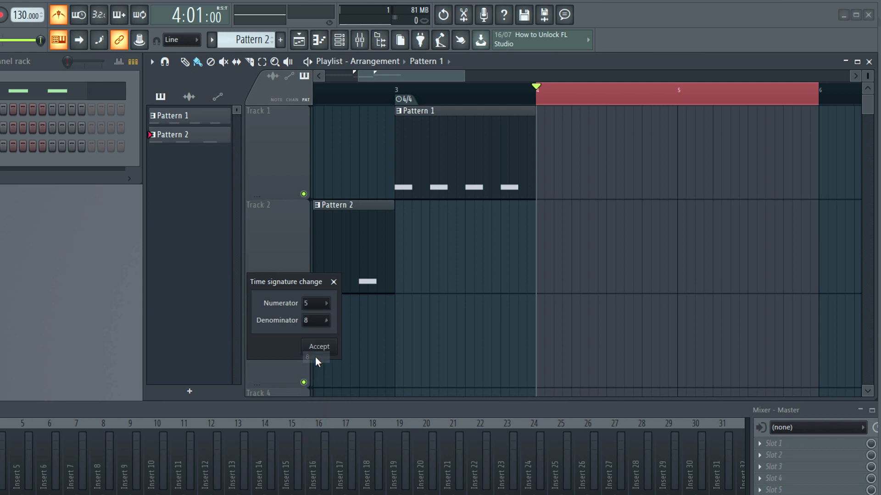
left_click(326, 352)
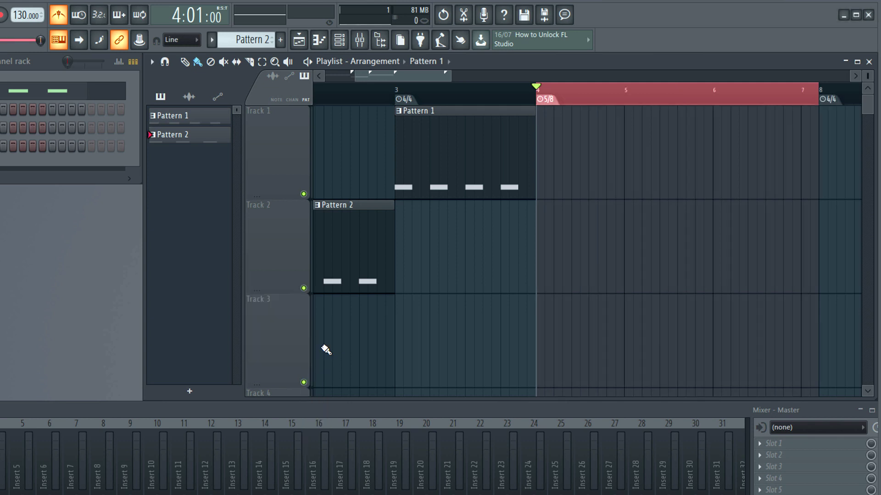
- Clear the time selection and move the playback position from bar 4 to just before bar 8
left_click(598, 104)
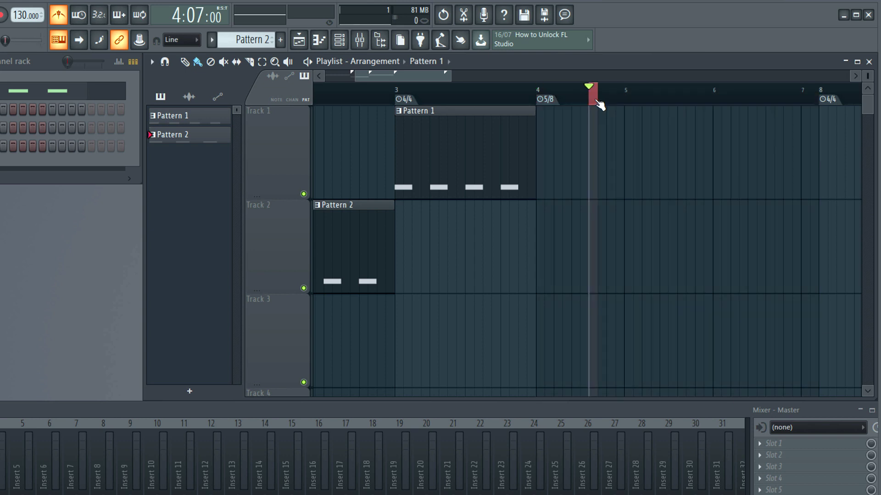
left_click(540, 94)
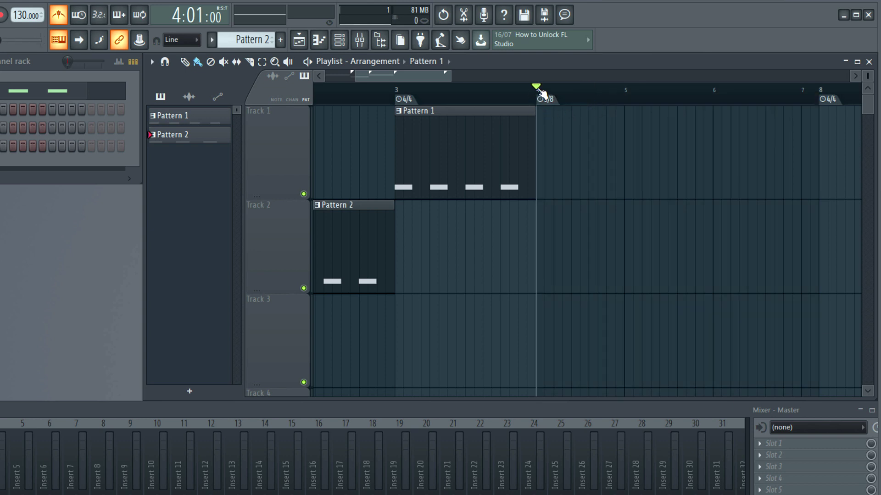
left_click_drag(540, 94, 804, 114)
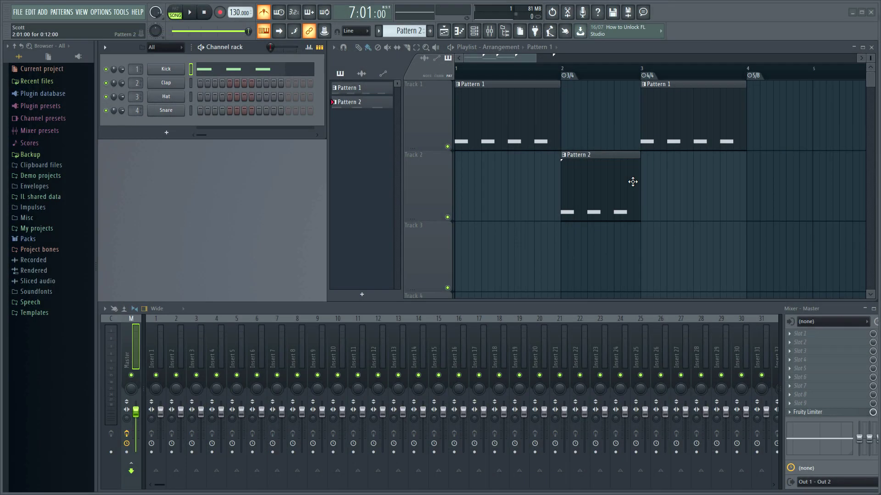
left_click(101, 13)
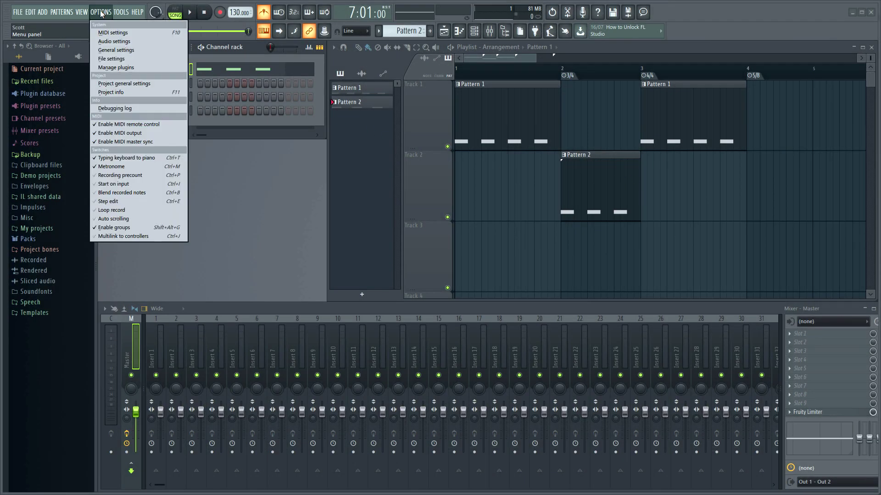
left_click(124, 84)
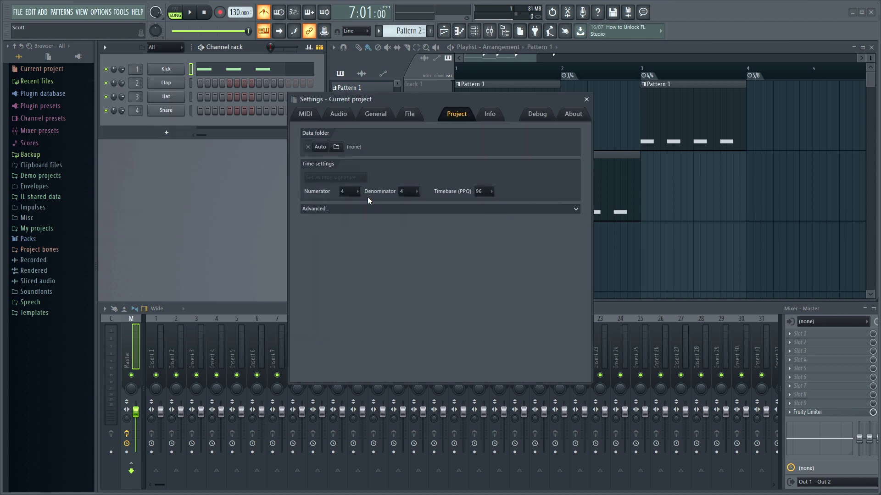
left_click(586, 99)
left_click_drag(598, 155, 675, 175)
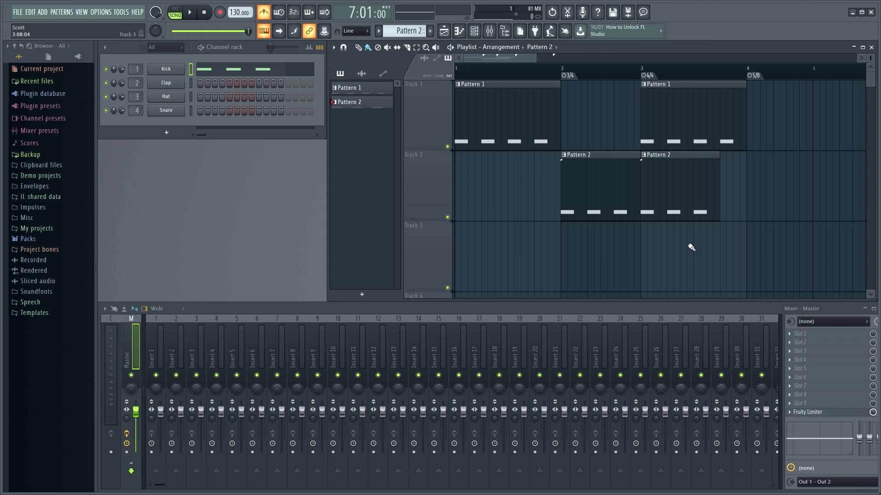
right_click(680, 187)
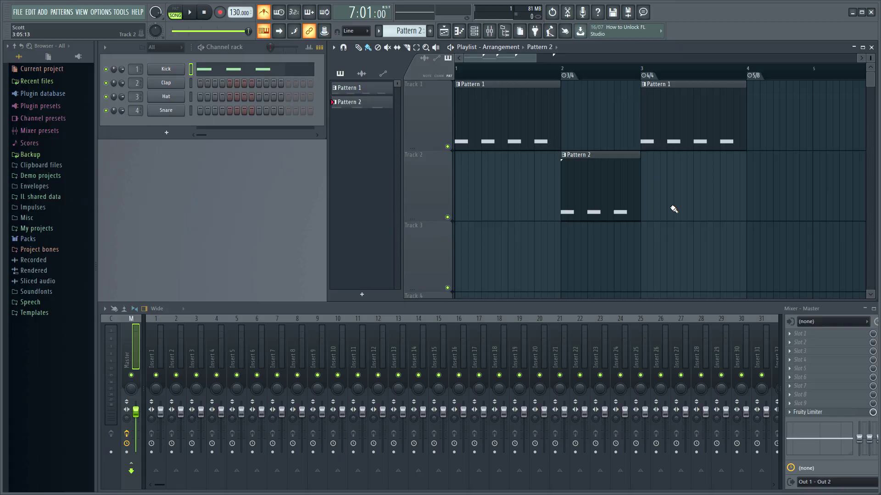